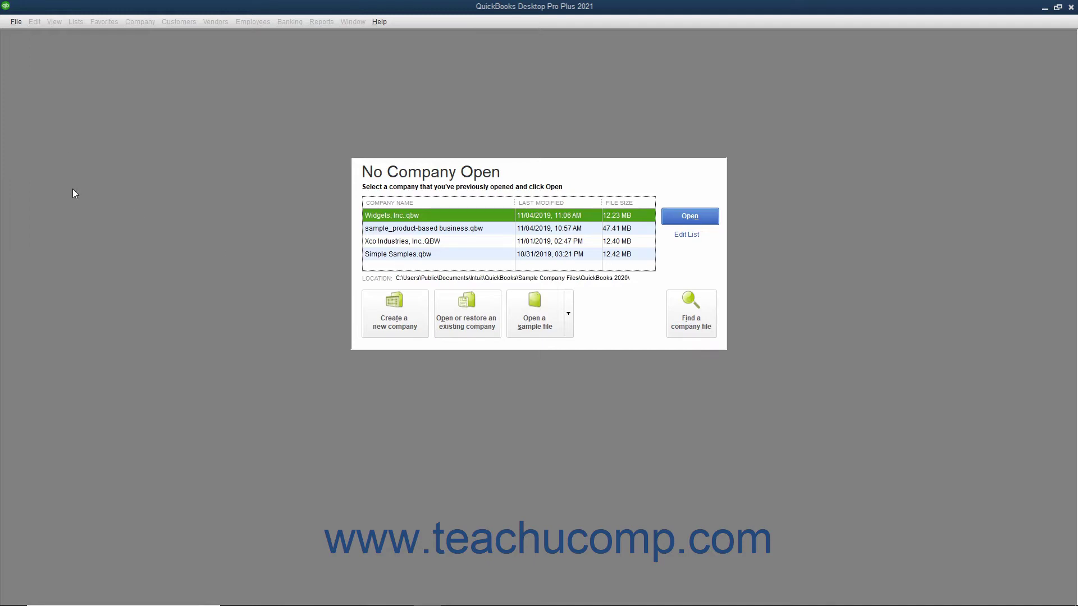
# Step: Start a new company file with 'For myself (I'm the admin)' as its creator
pyautogui.click(16, 22)
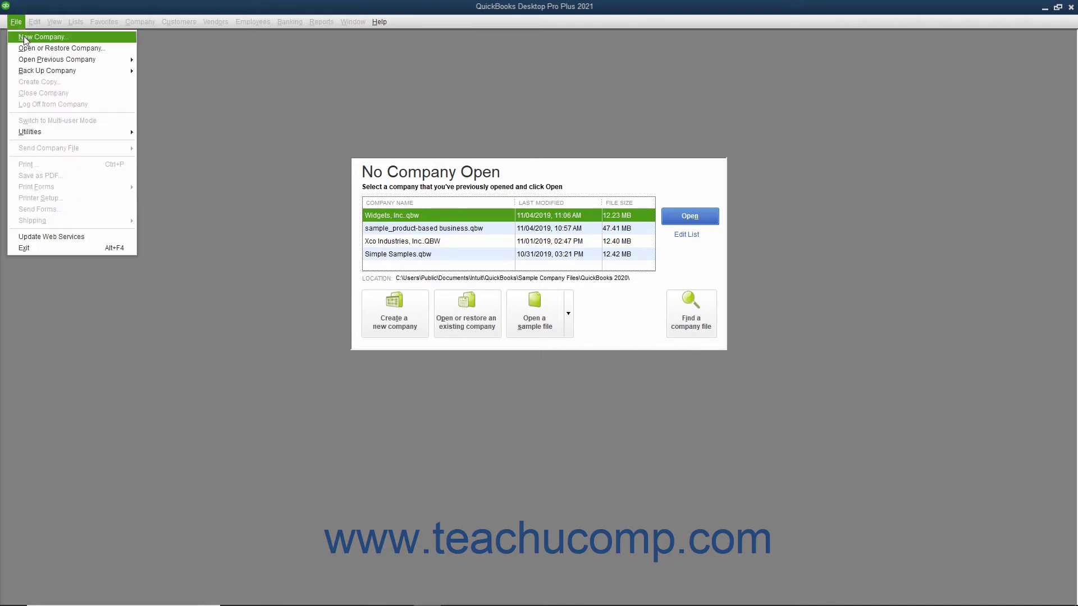
pyautogui.click(234, 133)
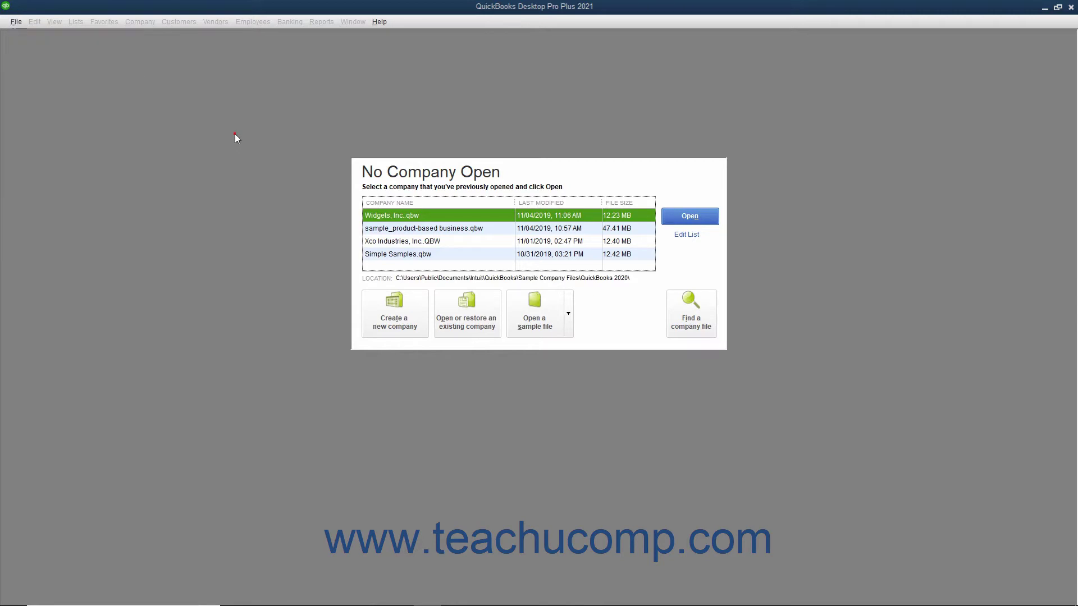
pyautogui.click(383, 324)
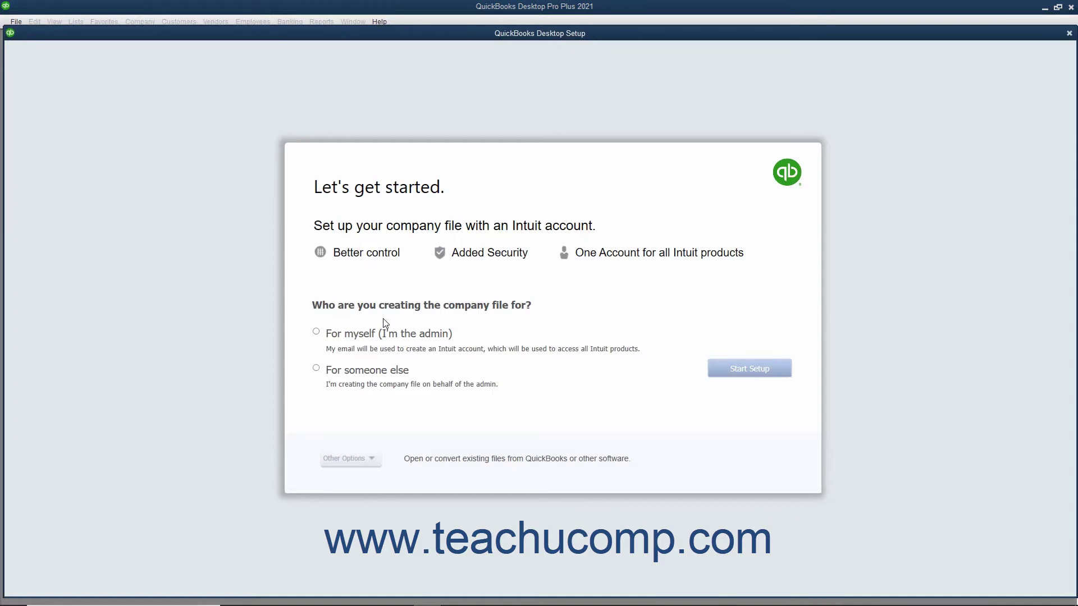
pyautogui.click(338, 334)
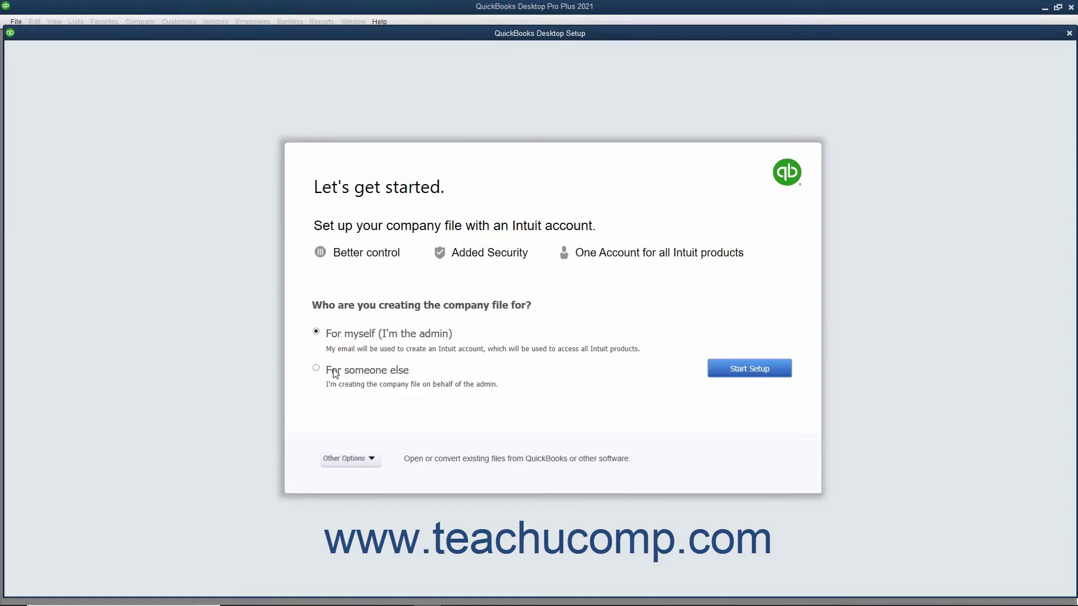
pyautogui.click(332, 369)
pyautogui.click(339, 335)
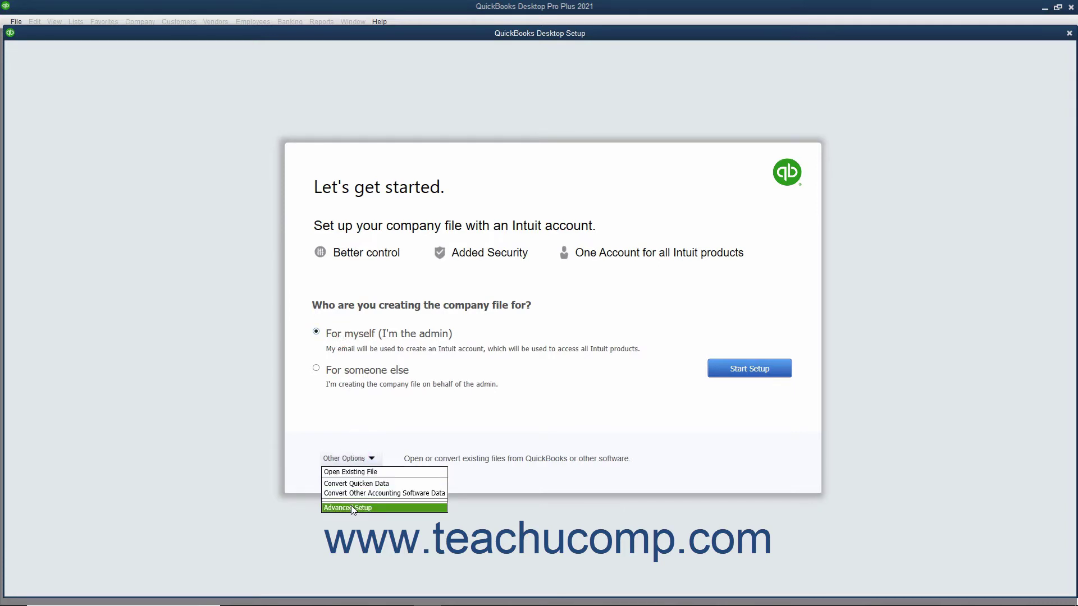
# Step: In Advanced Setup, enter 'Sample Company' as the company name and let it fill the legal name
pyautogui.click(351, 507)
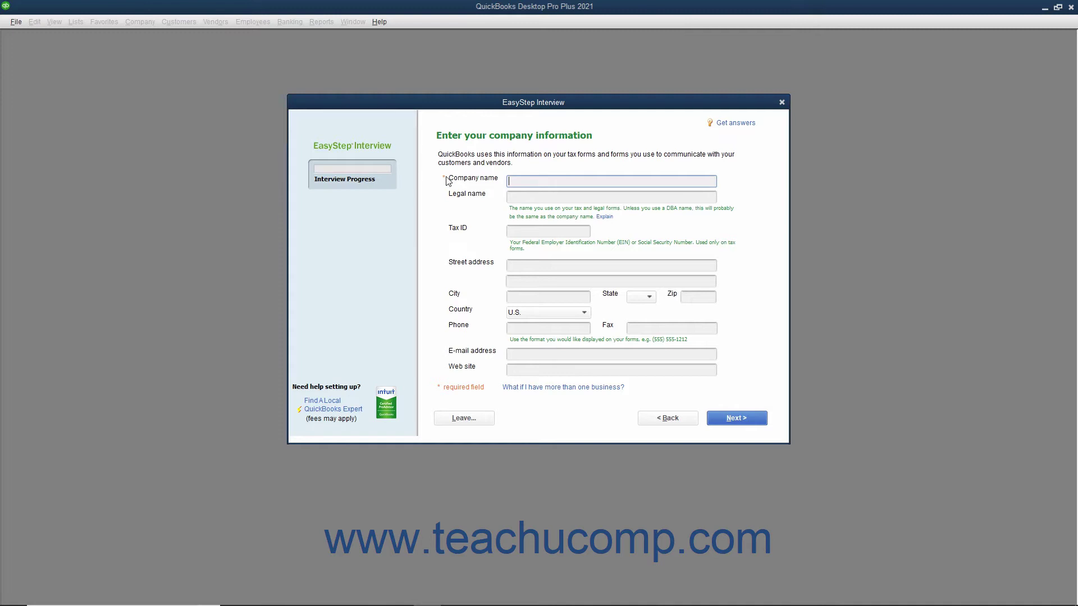
pyautogui.write('Sample Company')
pyautogui.press('Tab')
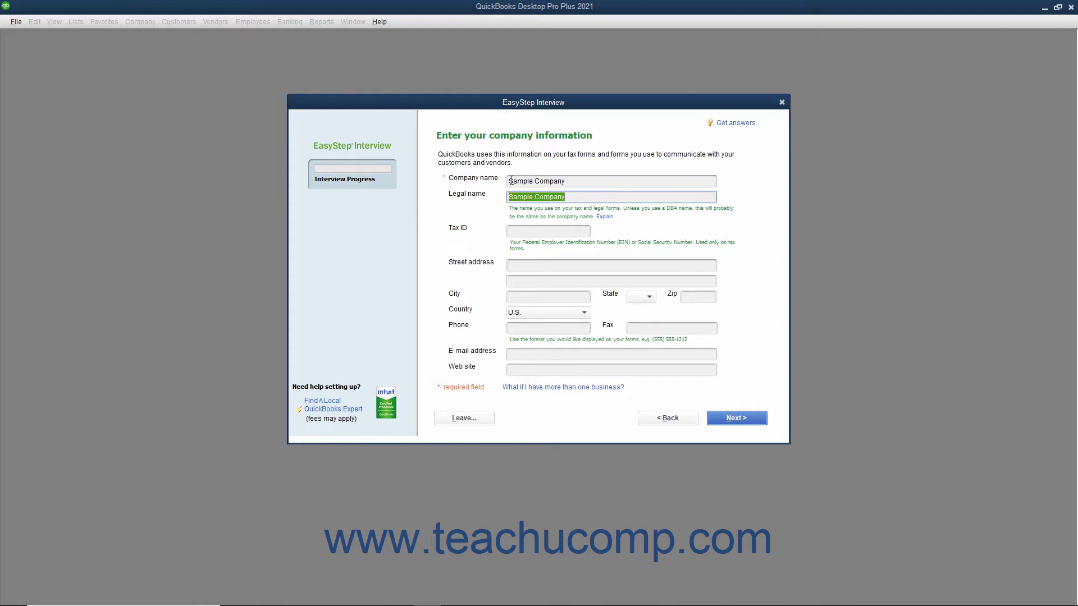
pyautogui.press('Tab')
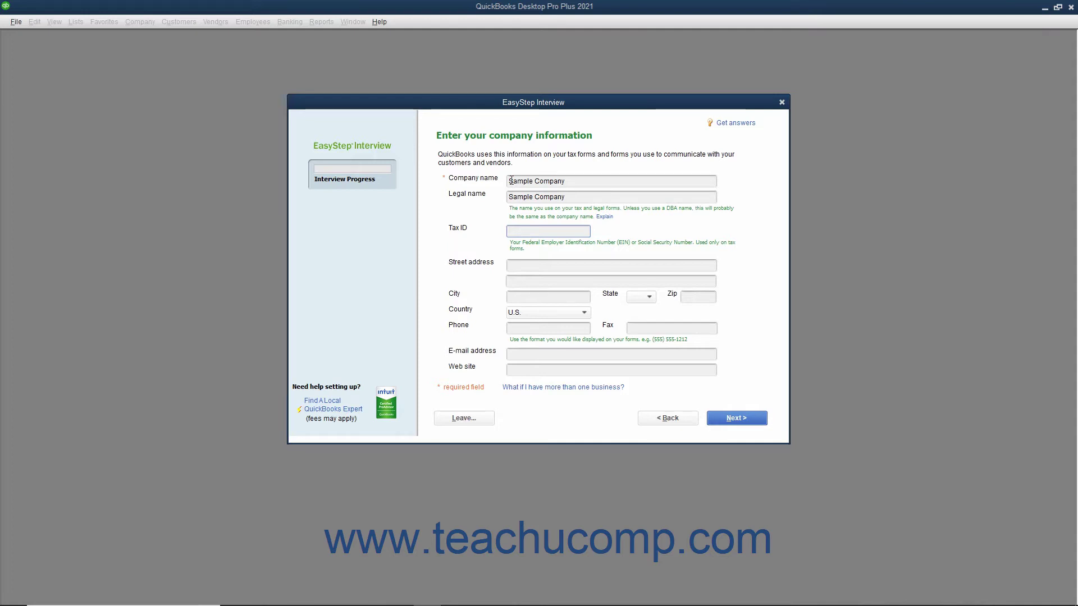
# Step: Fill in the company's tax ID, street address and city
pyautogui.write('38-1234567')
pyautogui.press('Tab')
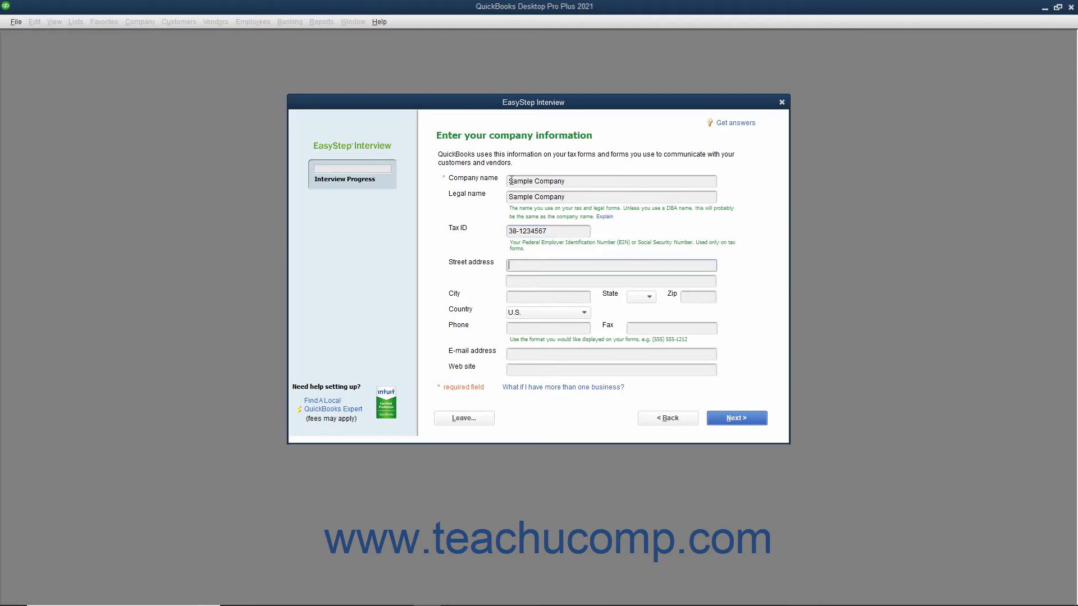
pyautogui.write('123 Simple St.')
pyautogui.press('Tab')
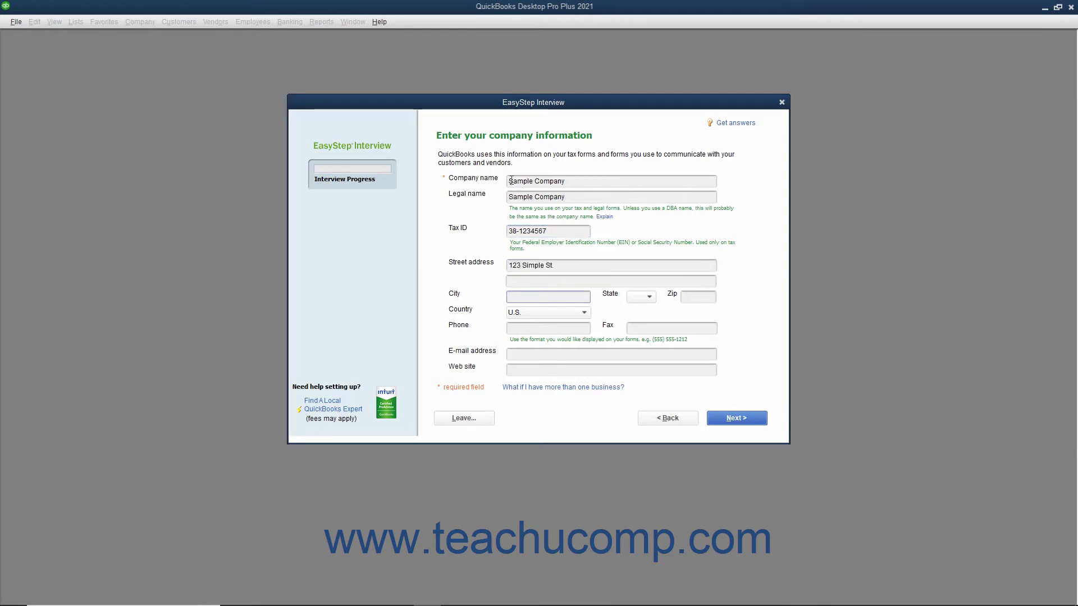
pyautogui.write('Anytown')
# Step: Set the state to MI, enter the zip code and phone number, and keep U.S. as country
pyautogui.click(643, 300)
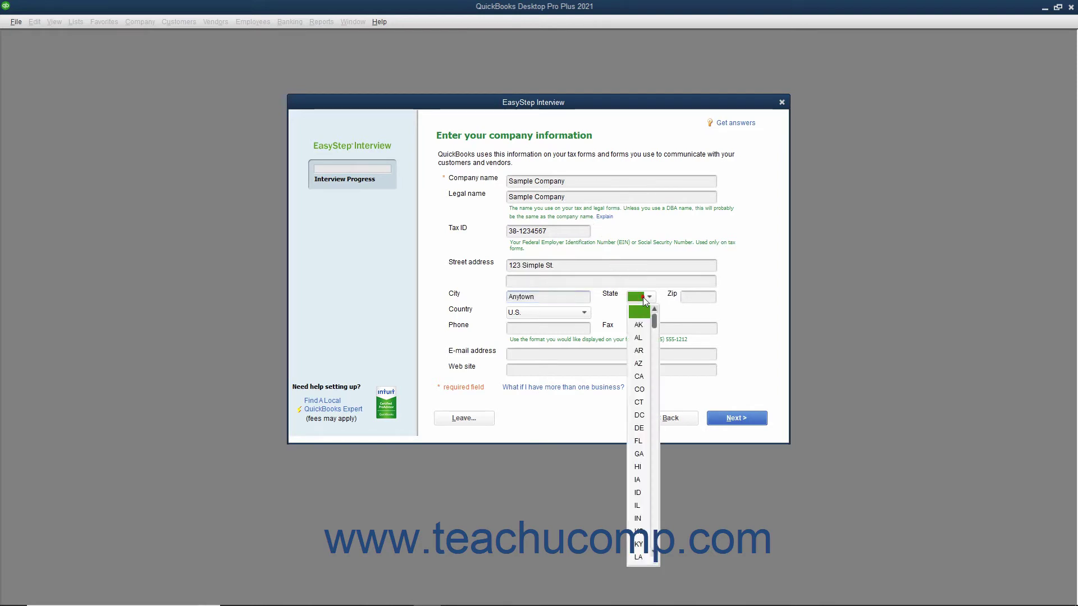
pyautogui.write('mi')
pyautogui.press('Return')
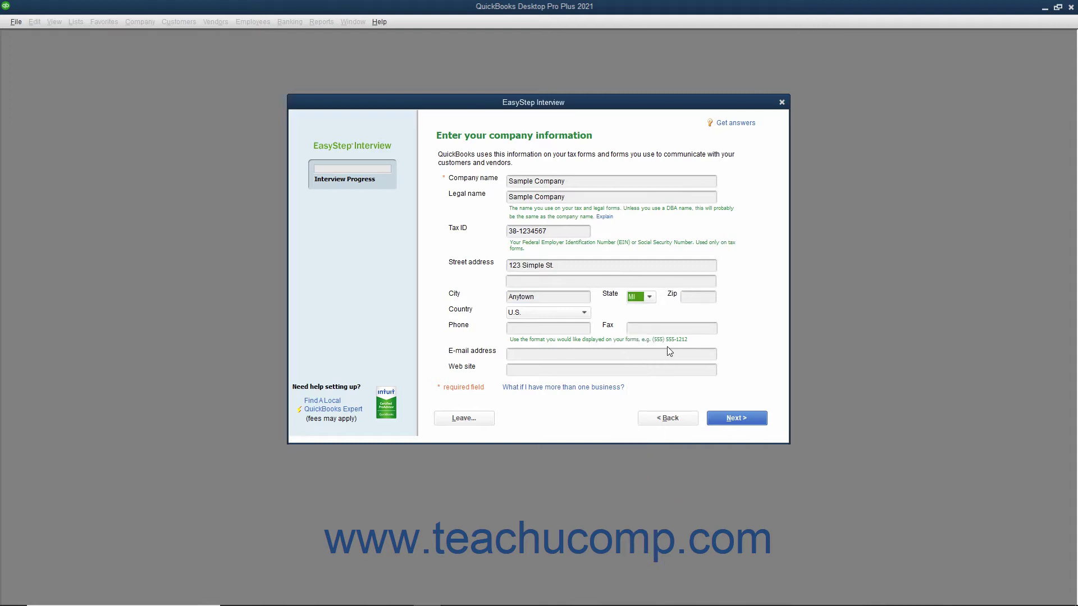
pyautogui.press('Tab')
pyautogui.write('48000')
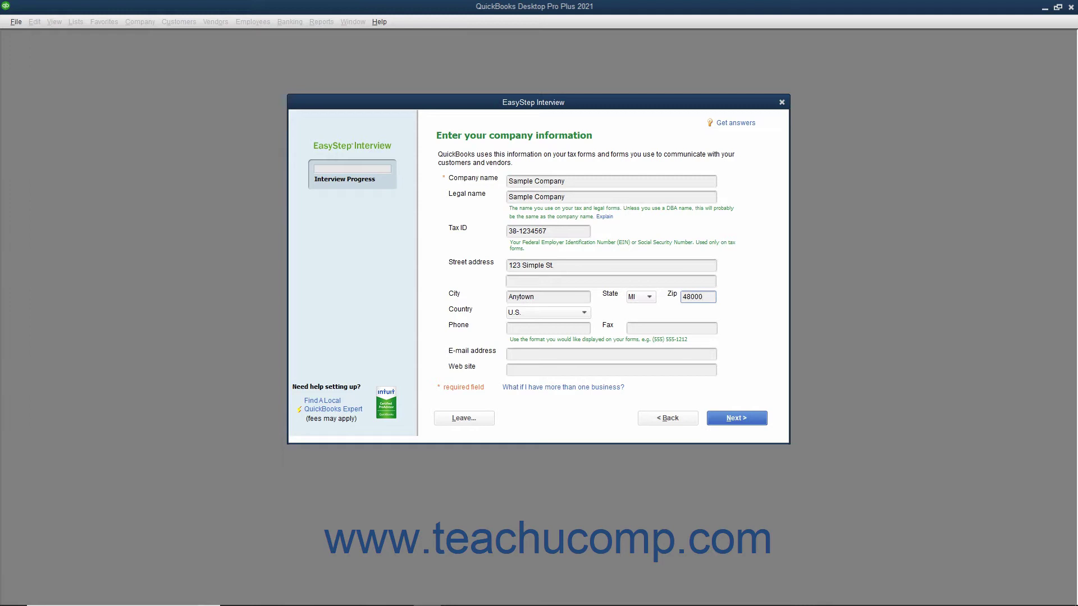
pyautogui.press('Tab')
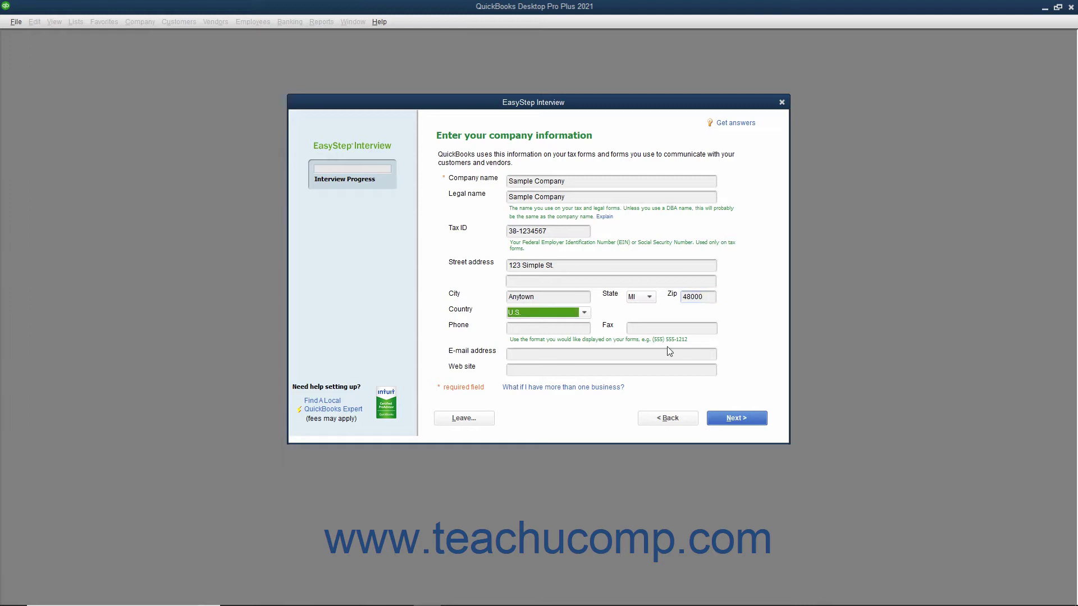
pyautogui.press('Tab')
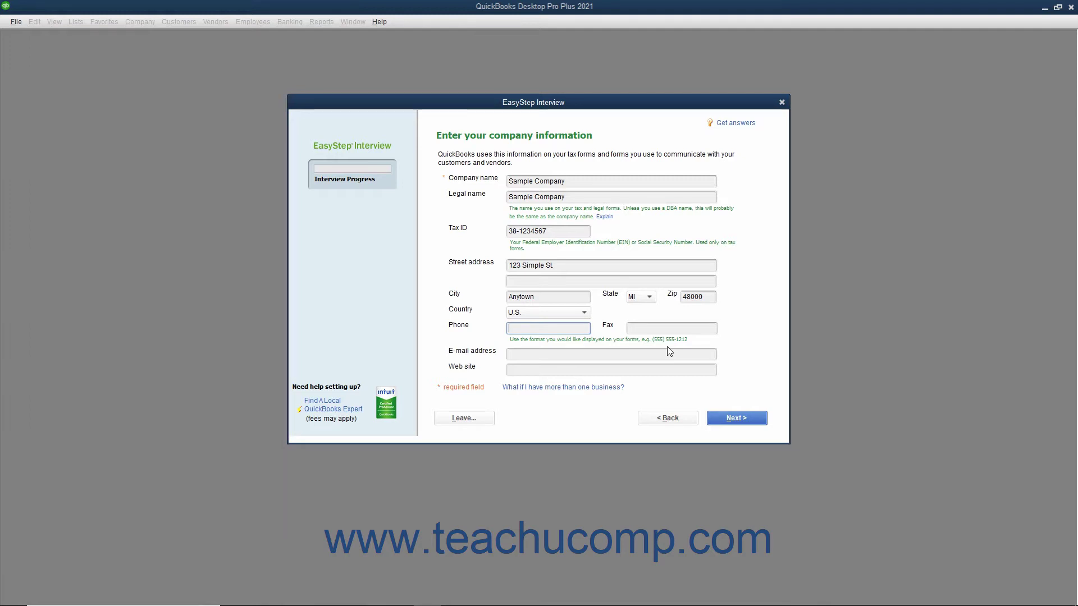
pyautogui.write('(517) 000-1234')
pyautogui.click(667, 346)
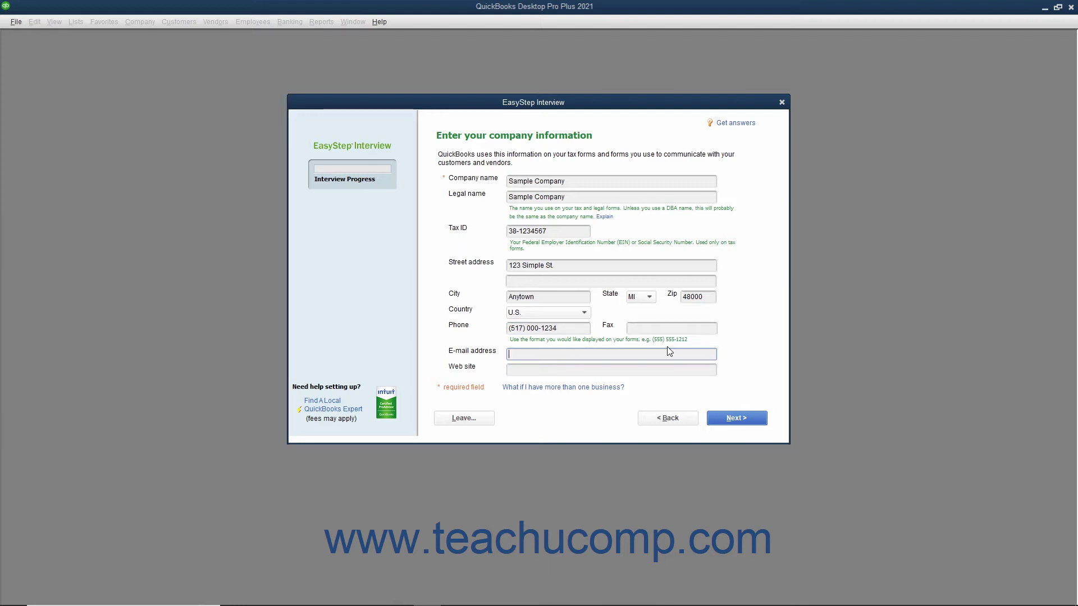
pyautogui.press('Tab')
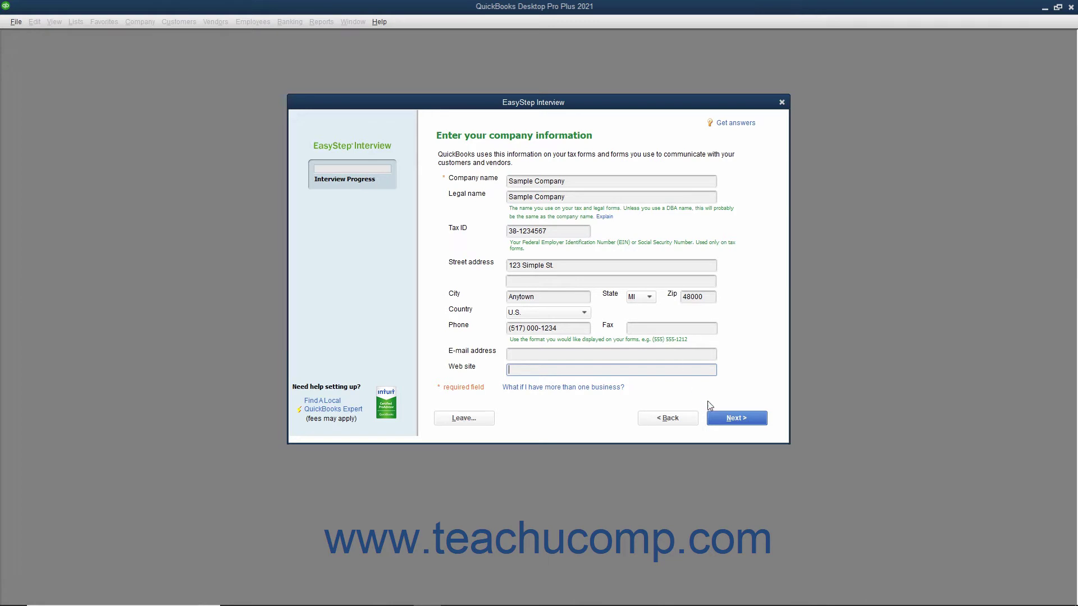
# Step: Submit the company details and pick General Product-based Business from the industry list
pyautogui.click(723, 419)
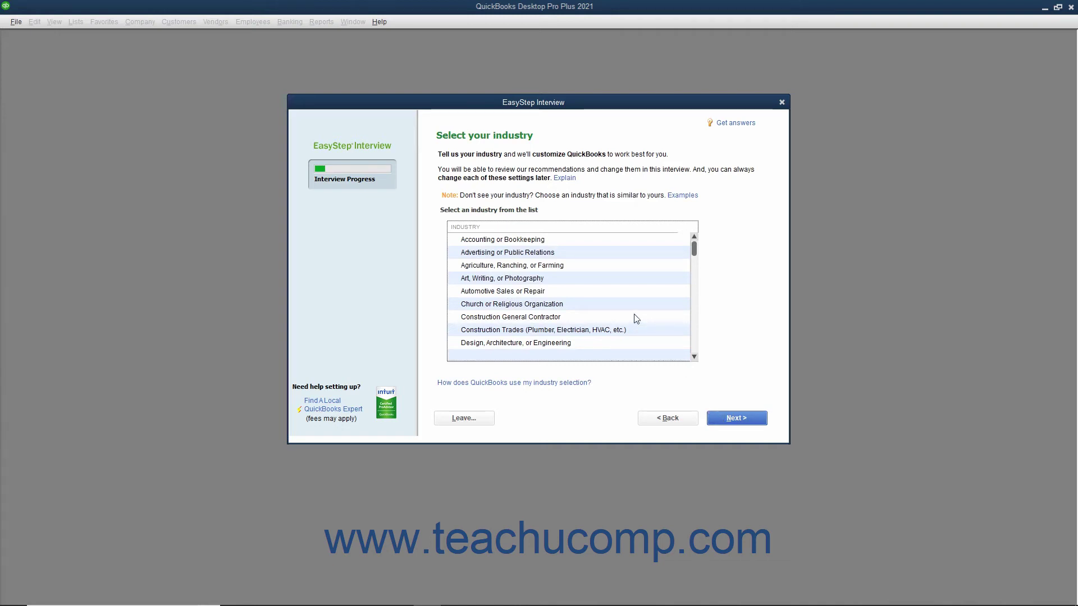
pyautogui.scroll(-5, 634, 315)
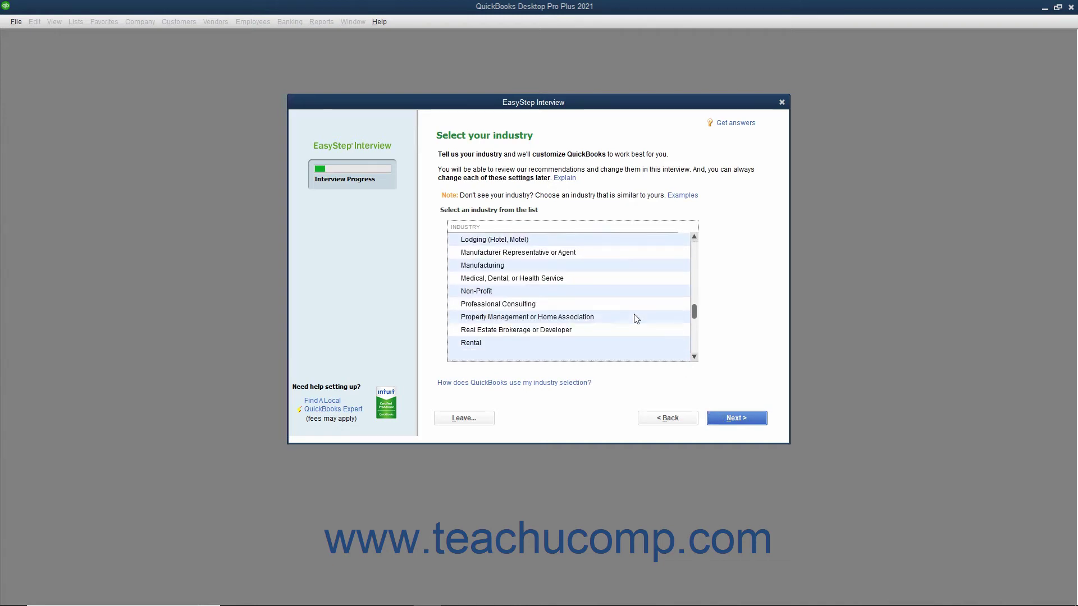
pyautogui.scroll(5, 636, 318)
pyautogui.scroll(-6, 636, 319)
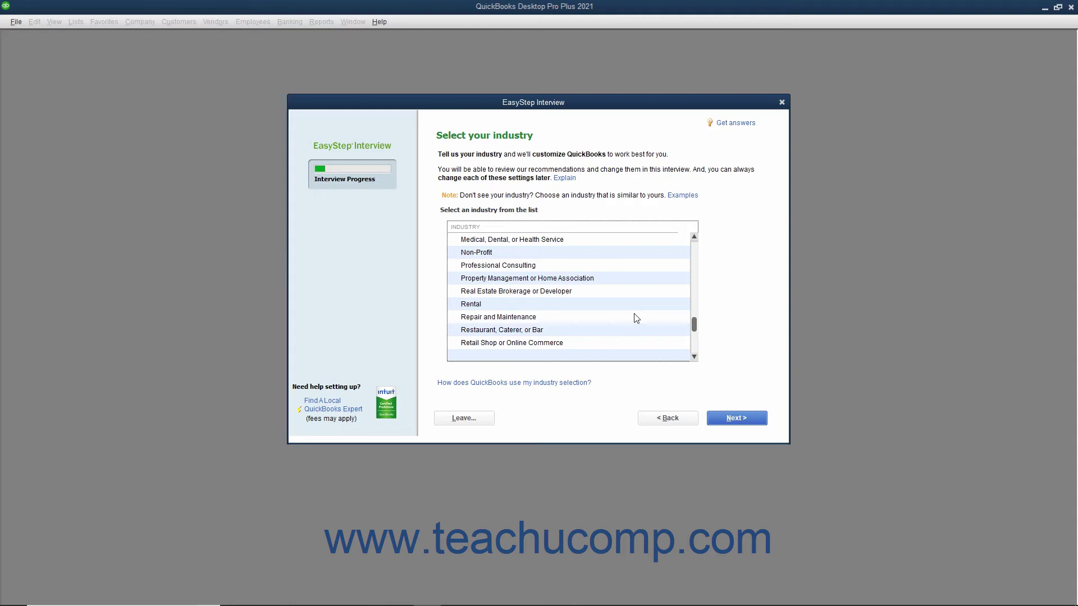
pyautogui.scroll(-2, 635, 319)
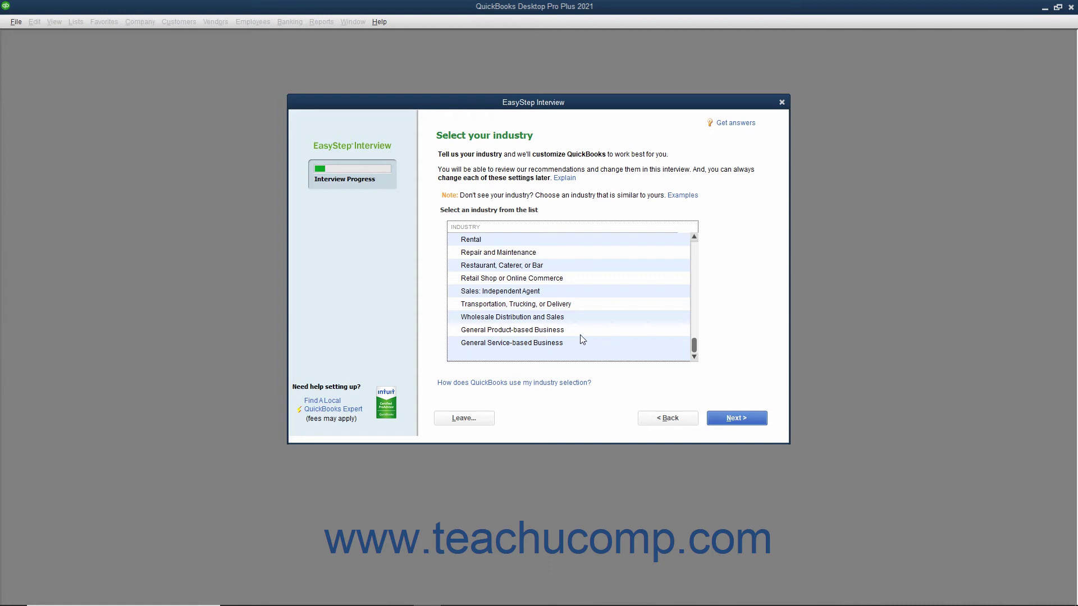
pyautogui.click(580, 332)
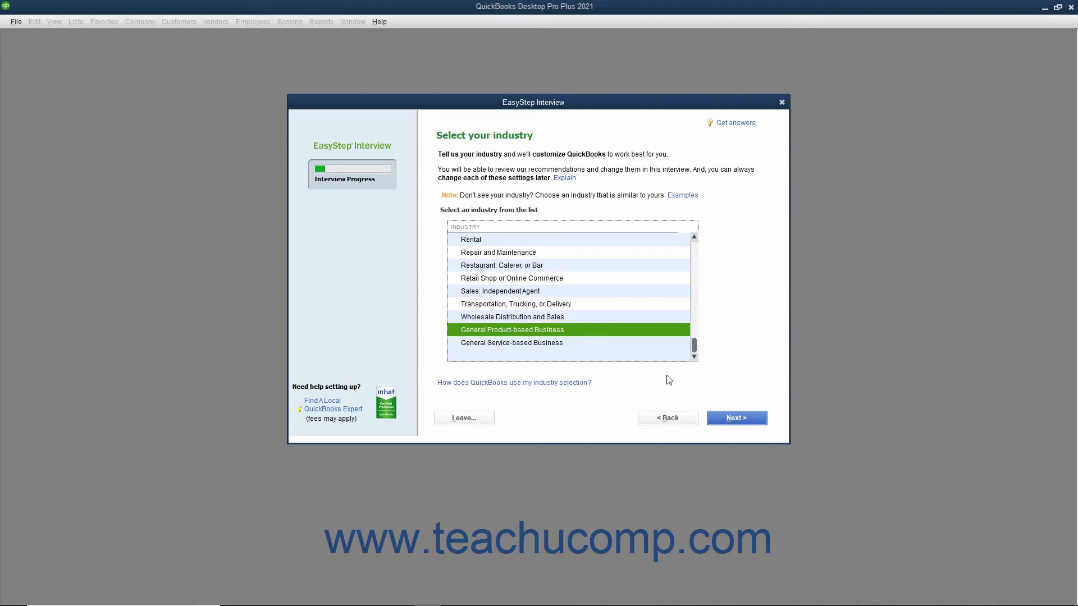
pyautogui.click(728, 418)
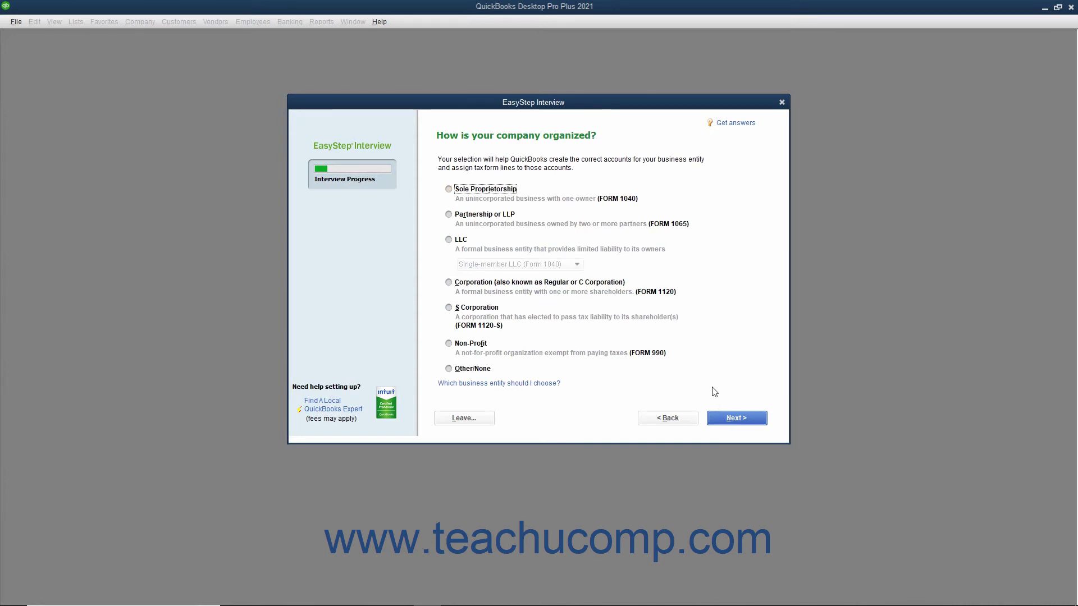
# Step: Choose Sole Proprietorship as the organization and keep January as the first fiscal month
pyautogui.click(500, 193)
pyautogui.click(721, 421)
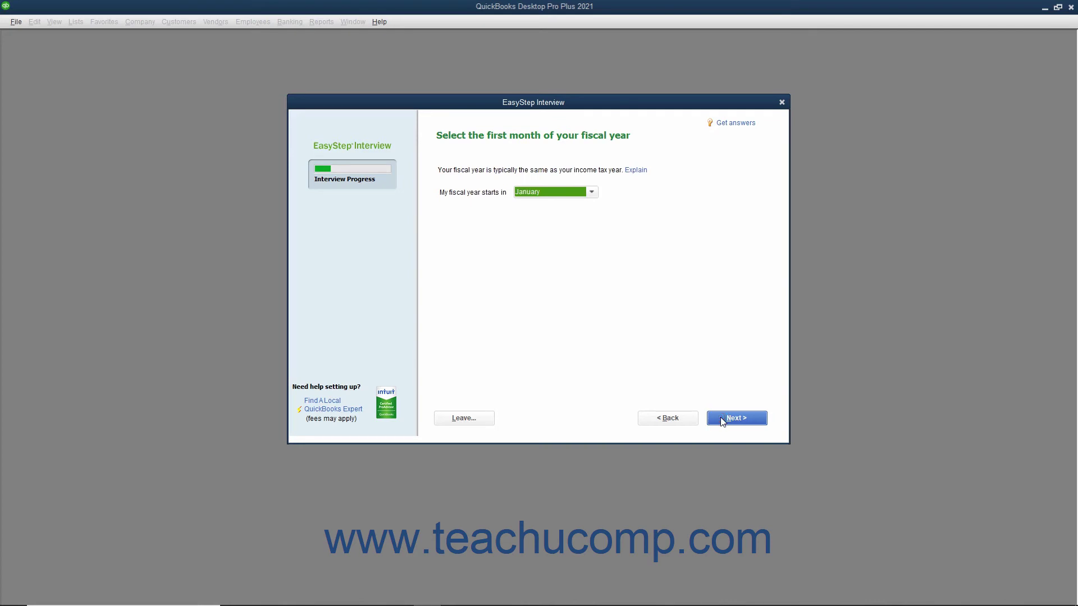
pyautogui.click(591, 192)
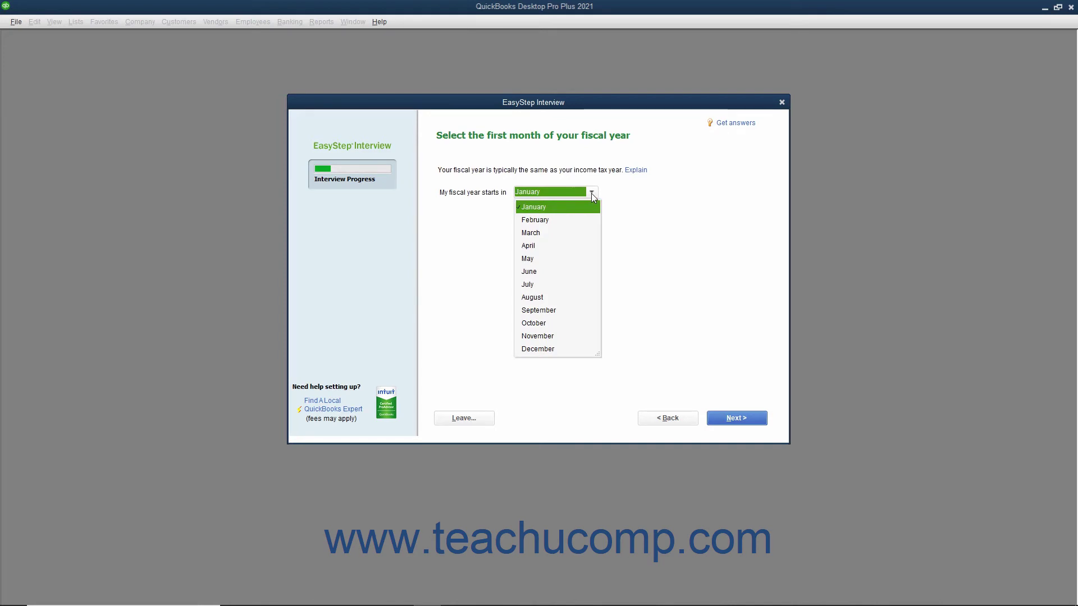
pyautogui.click(591, 192)
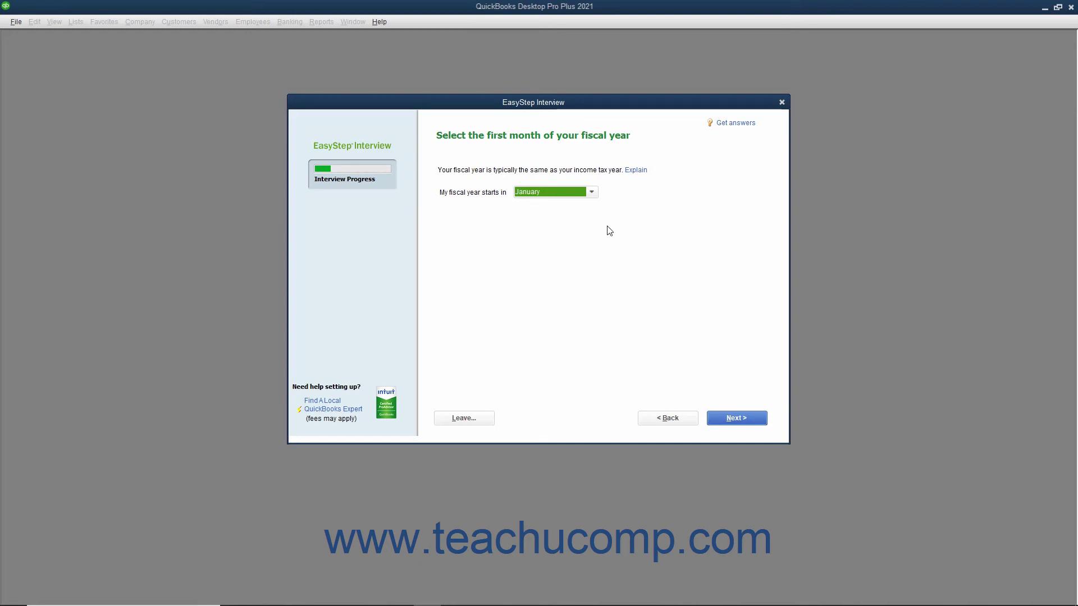
# Step: Enter the administrator password and retype it to confirm
pyautogui.click(728, 419)
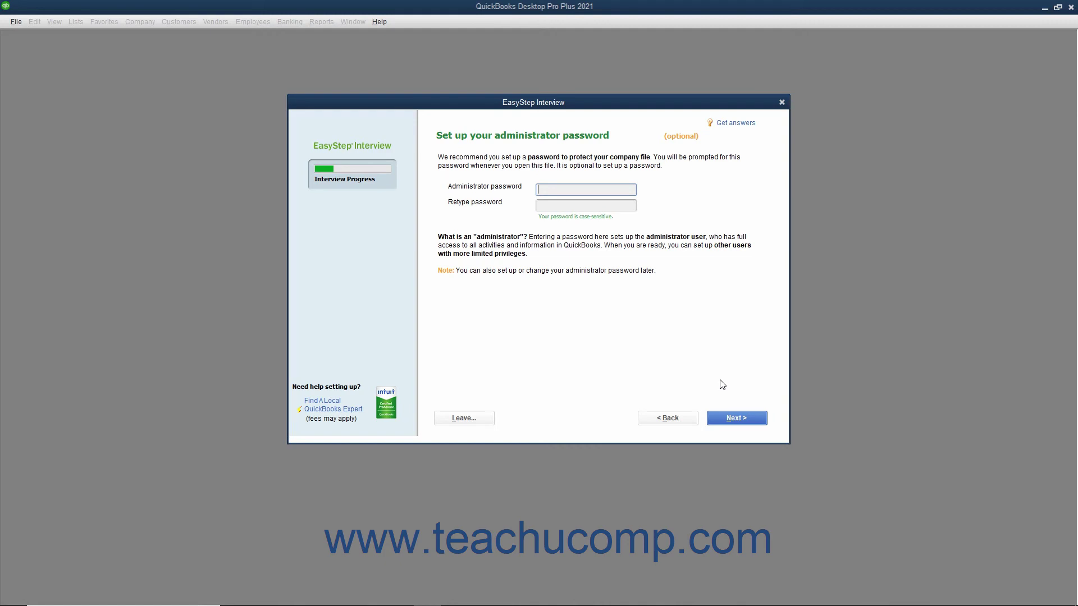
pyautogui.write('•••••••')
pyautogui.press('Tab')
pyautogui.write('•••••••')
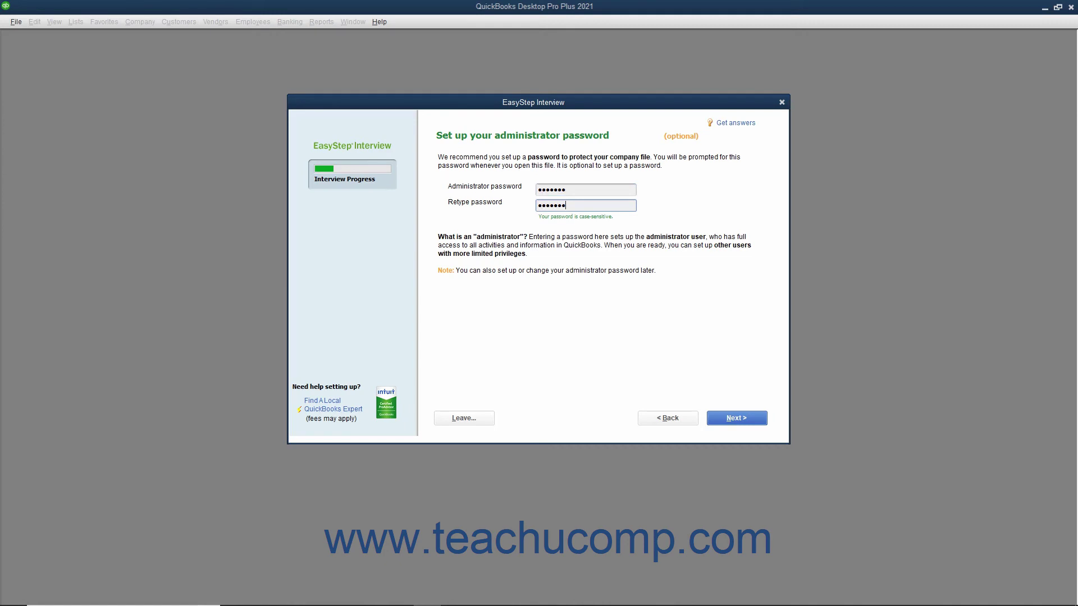
# Step: Save the company file as Sample Company.QBW into the QuickBooks 2020 folder
pyautogui.click(753, 423)
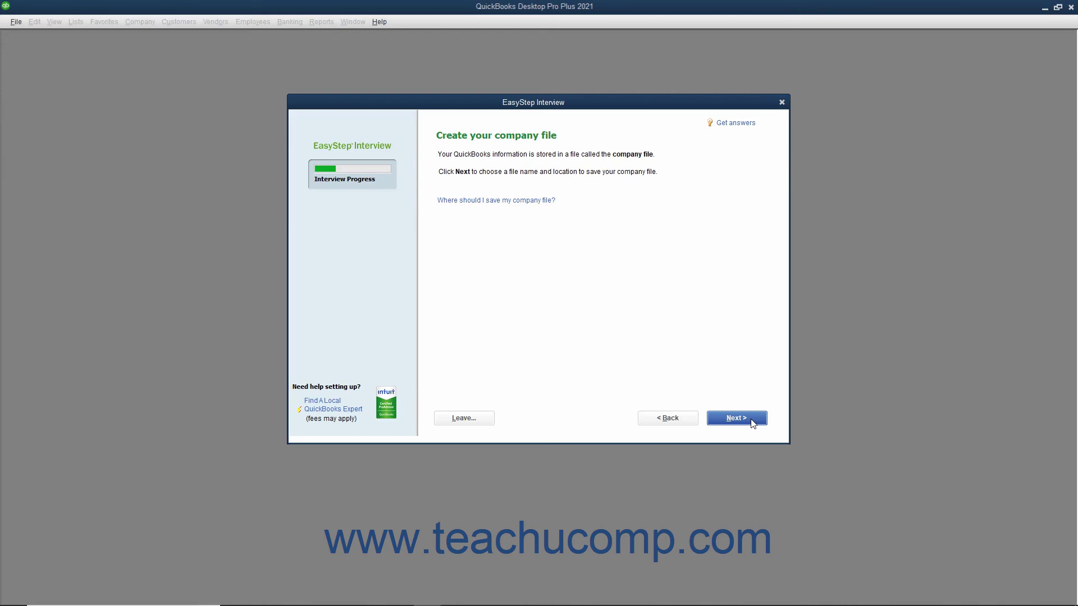
pyautogui.click(752, 421)
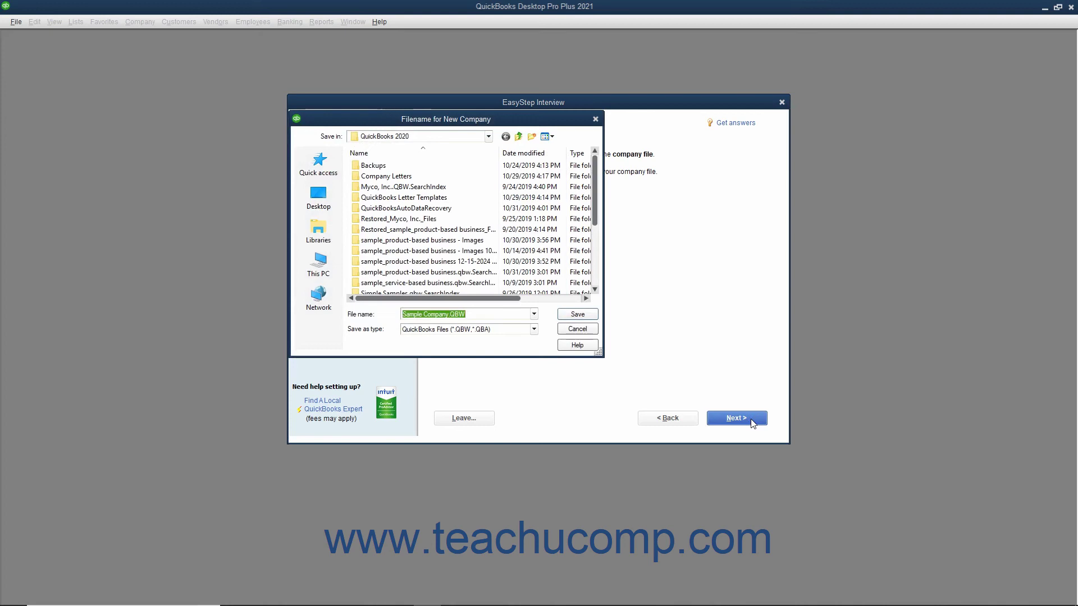
pyautogui.click(487, 137)
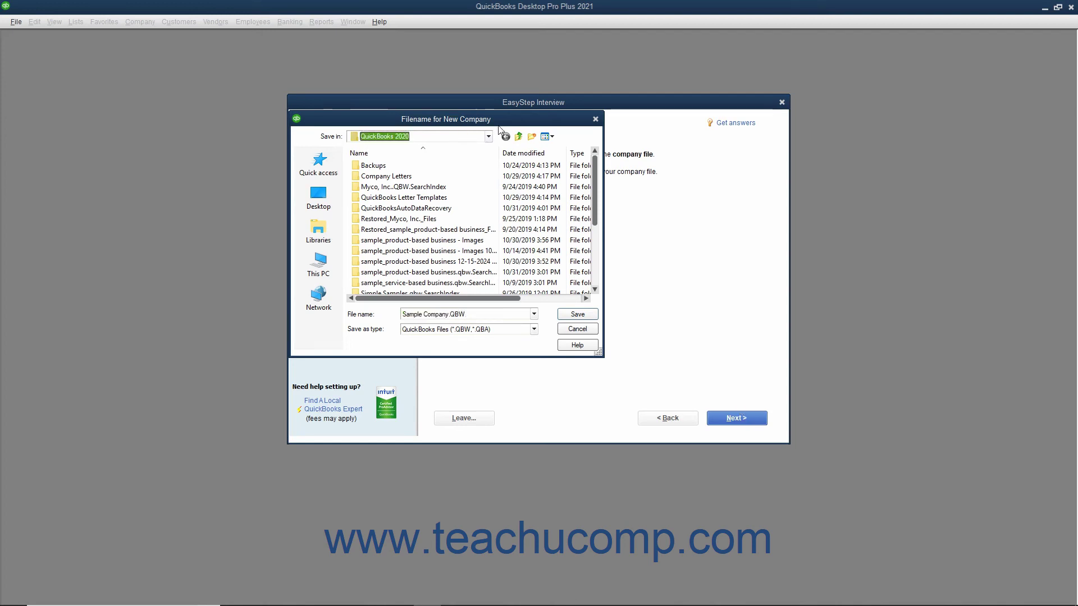
pyautogui.click(472, 314)
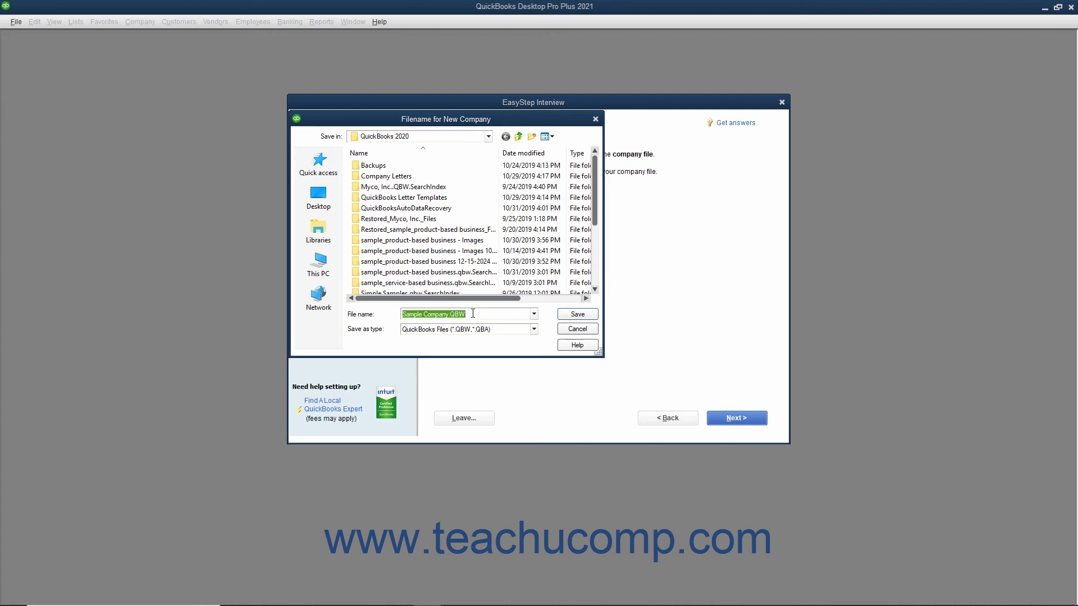
pyautogui.click(561, 319)
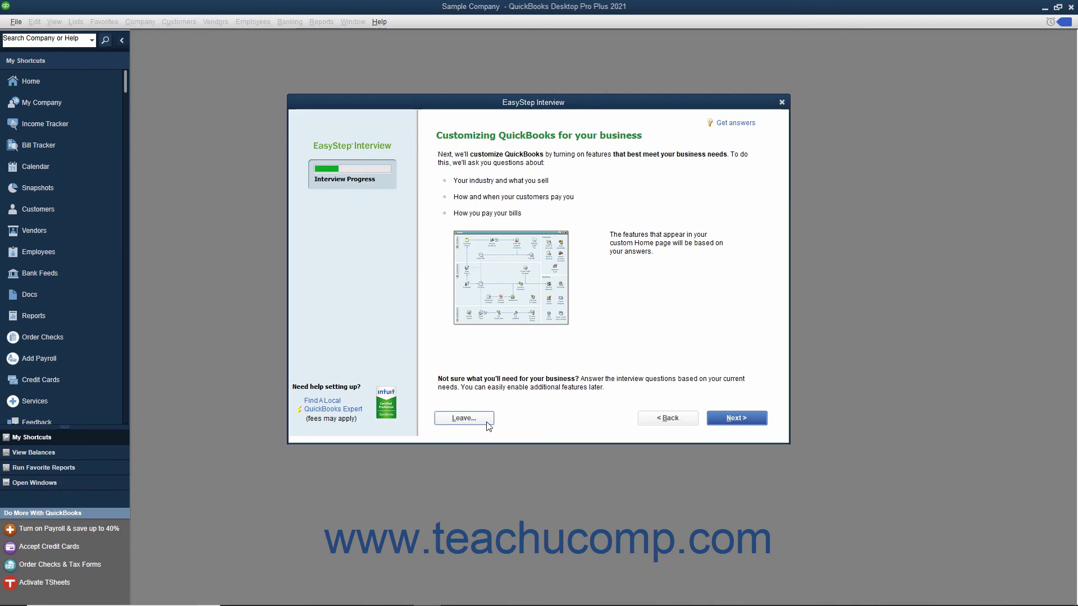
# Step: Choose both services and products, keep sales tax, estimates, statements and bill tracking, and enable progress invoicing
pyautogui.click(718, 420)
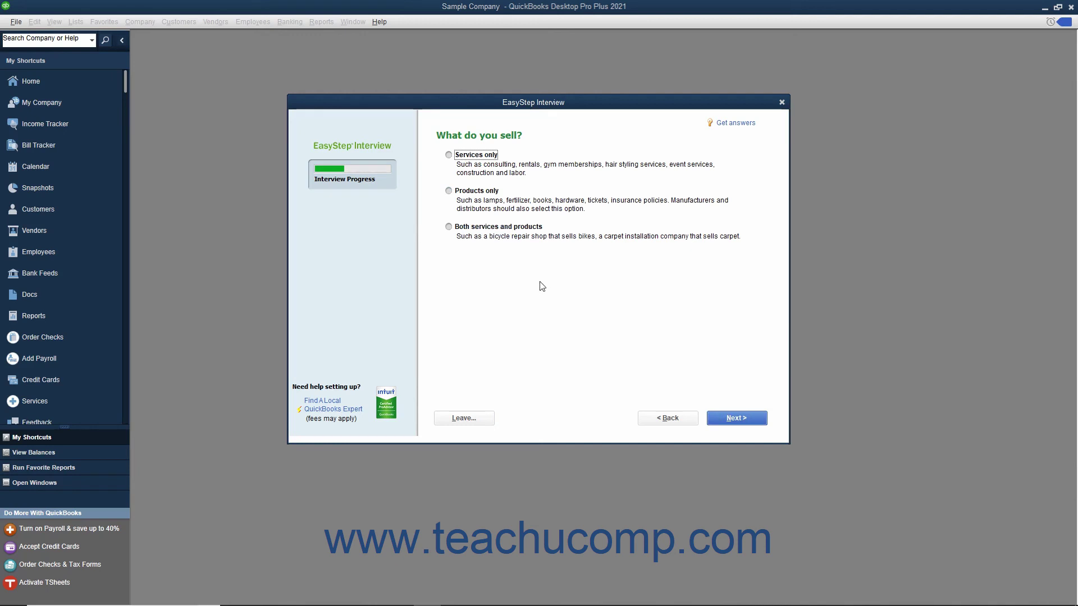
pyautogui.click(465, 229)
pyautogui.click(713, 419)
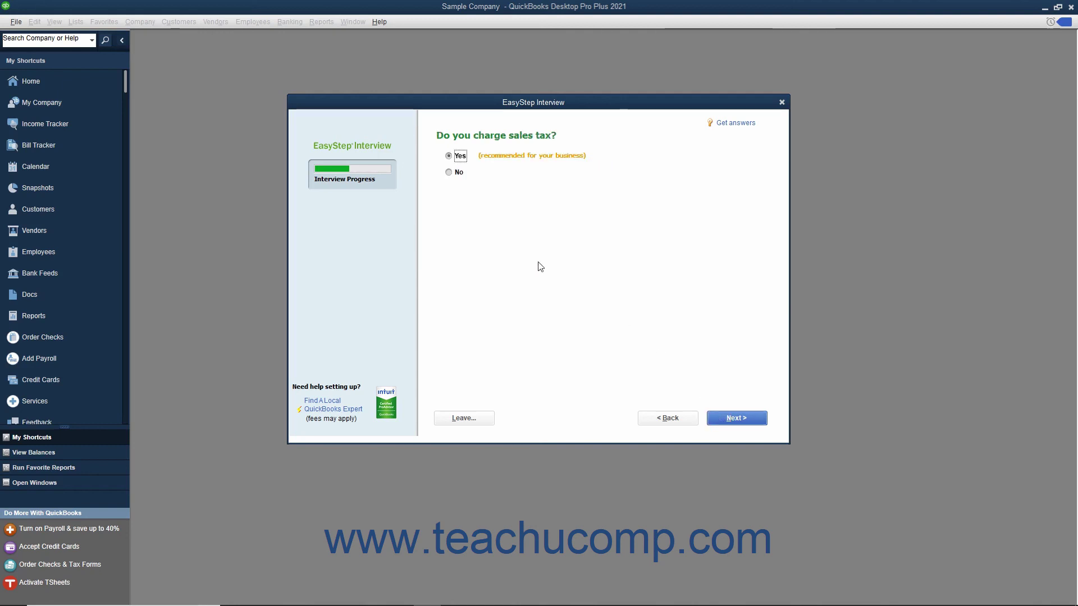
pyautogui.click(724, 422)
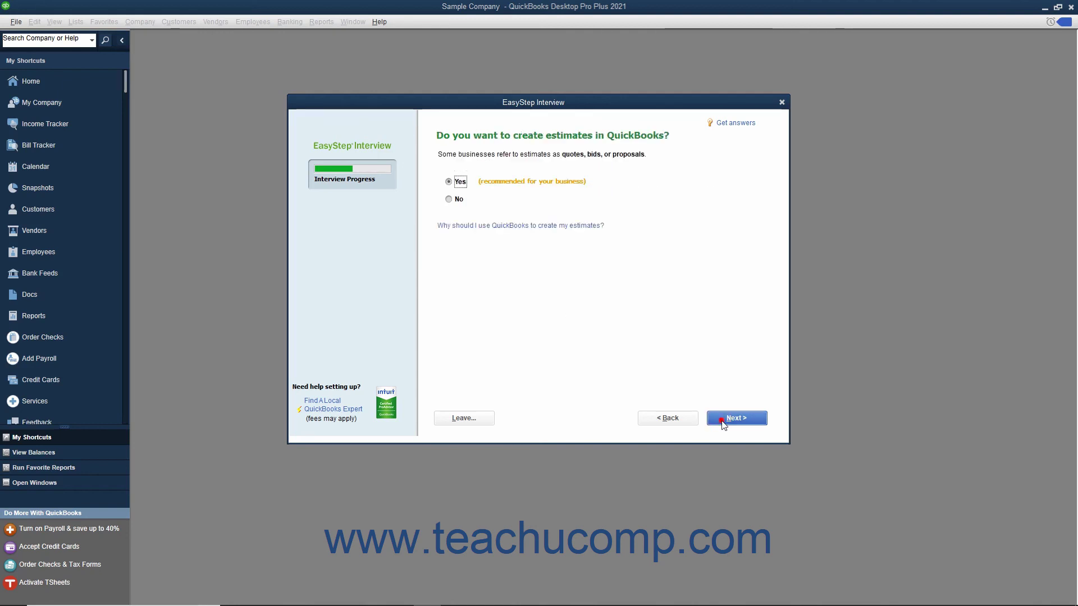
pyautogui.click(723, 424)
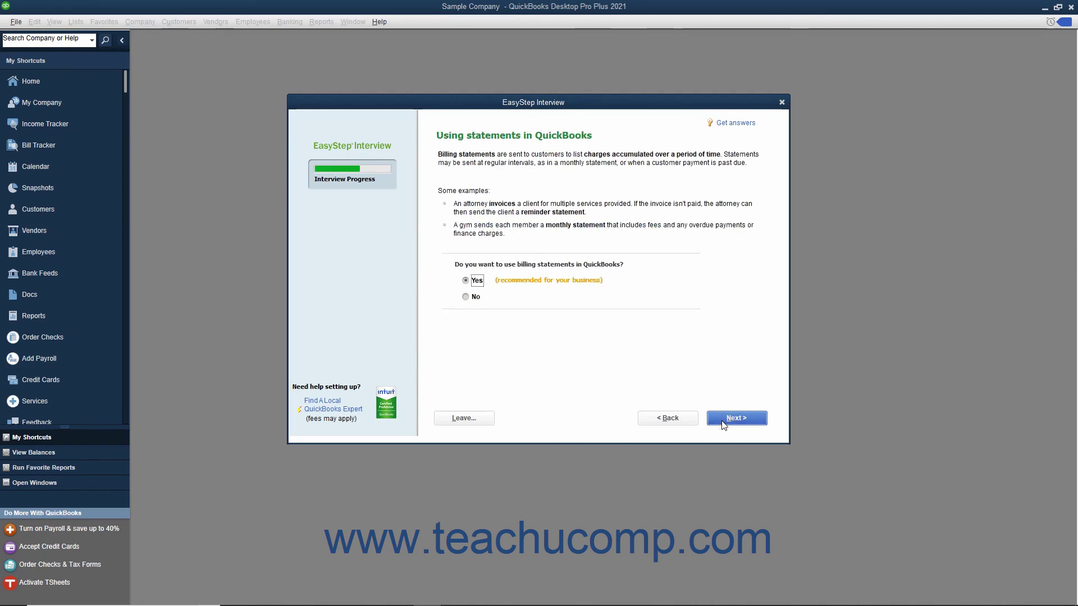
pyautogui.click(723, 422)
pyautogui.click(466, 265)
pyautogui.click(718, 422)
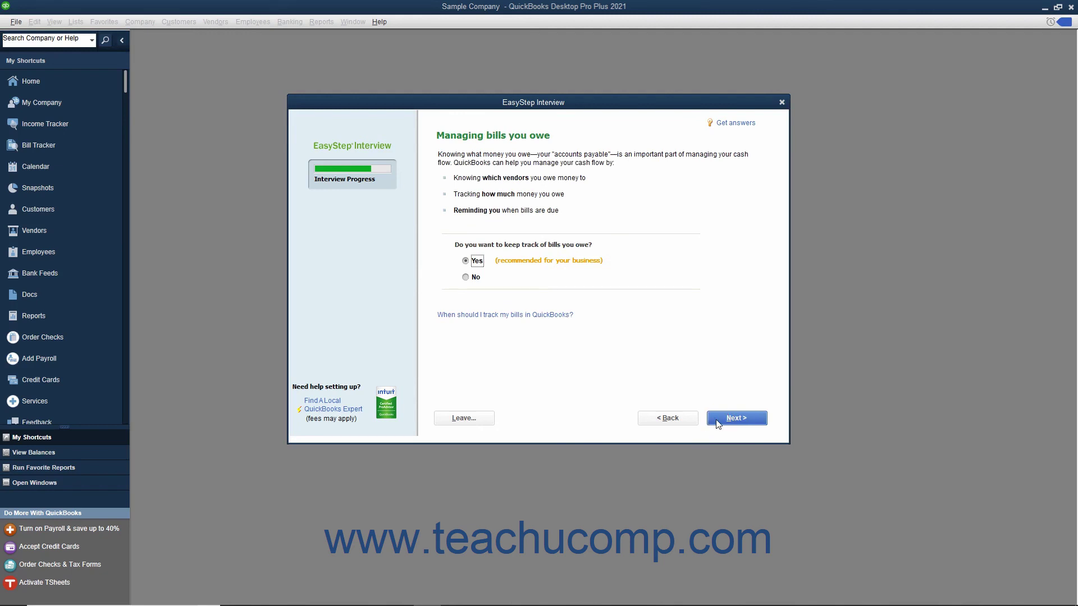
pyautogui.click(717, 422)
# Step: Enable inventory and time tracking, add W-2 employees and 1099 contractors, and accept the recommended accounts
pyautogui.click(465, 305)
pyautogui.click(718, 422)
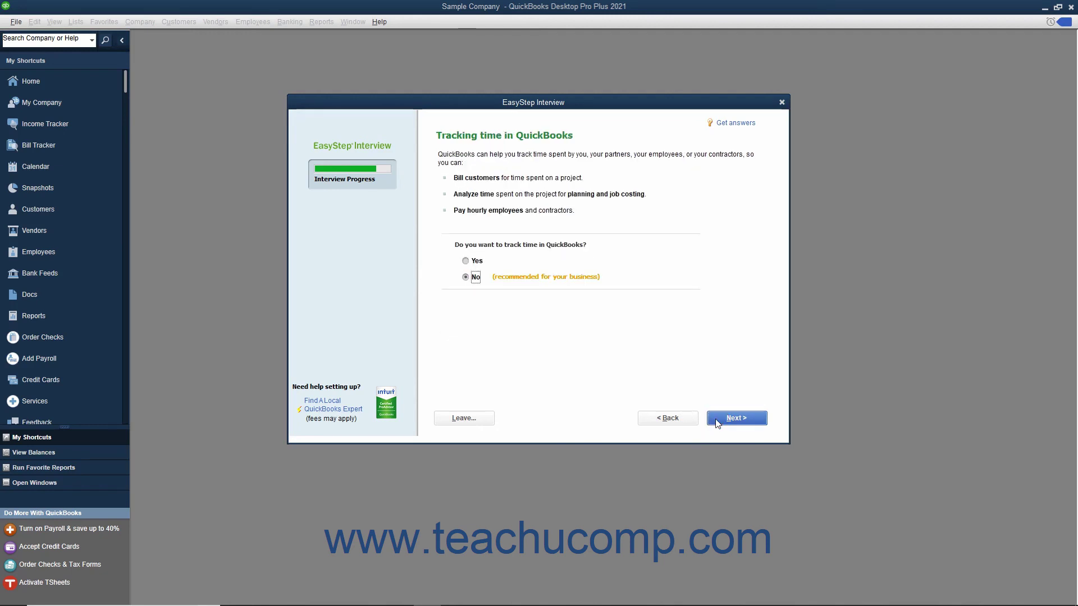
pyautogui.click(473, 260)
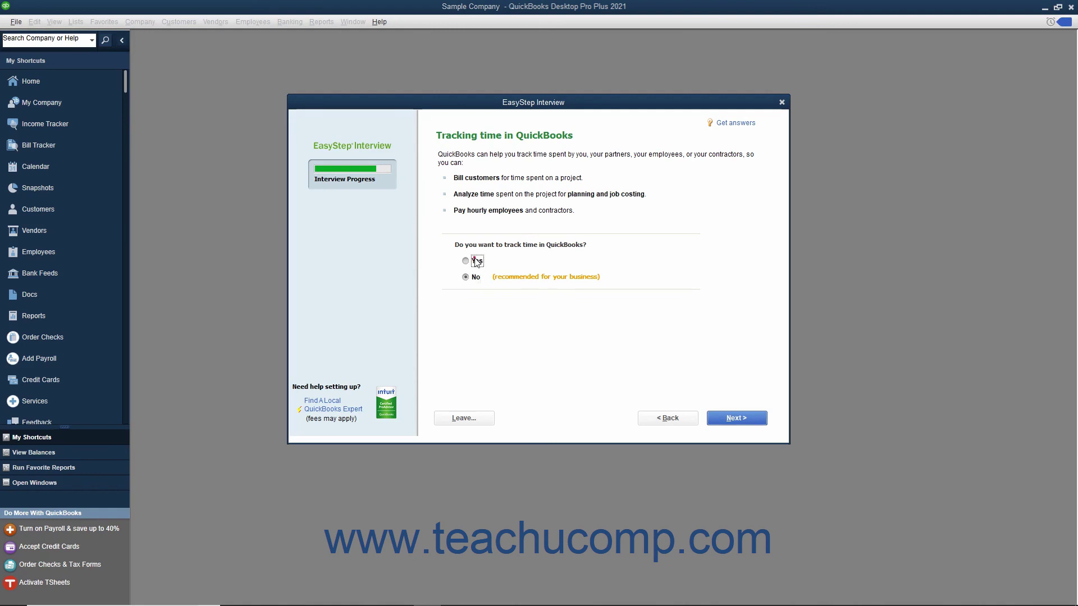
pyautogui.click(709, 418)
pyautogui.click(446, 158)
pyautogui.click(459, 172)
pyautogui.click(459, 189)
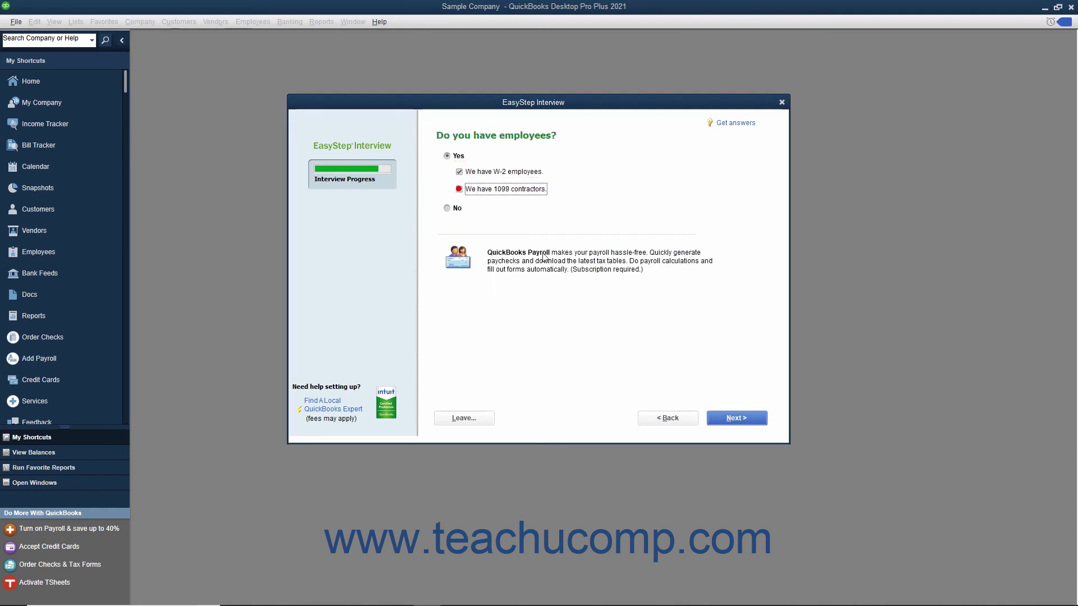
pyautogui.click(718, 422)
pyautogui.click(716, 419)
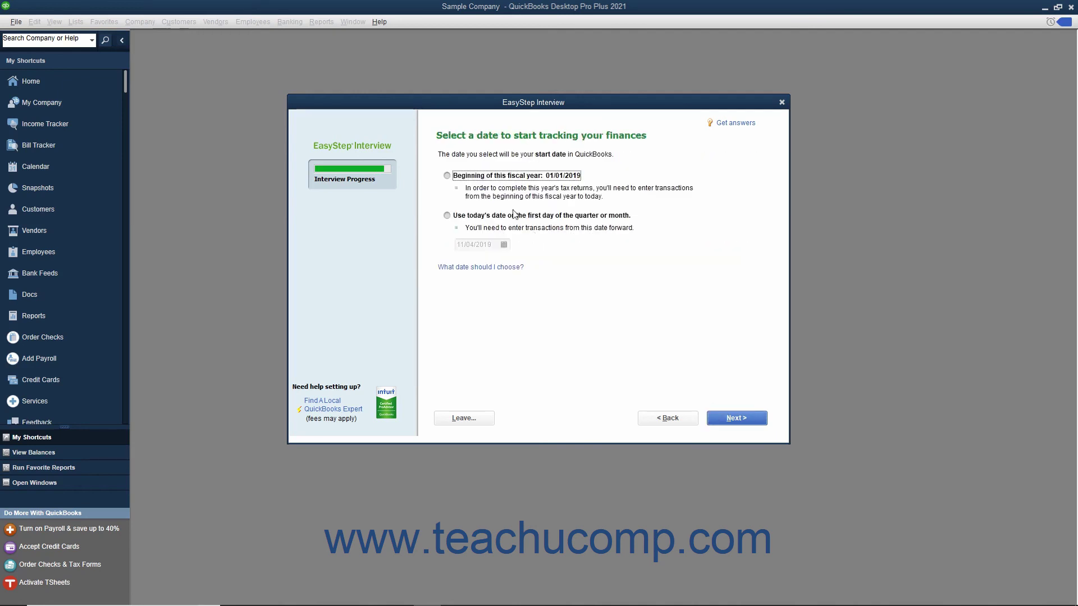
pyautogui.click(725, 416)
pyautogui.click(728, 421)
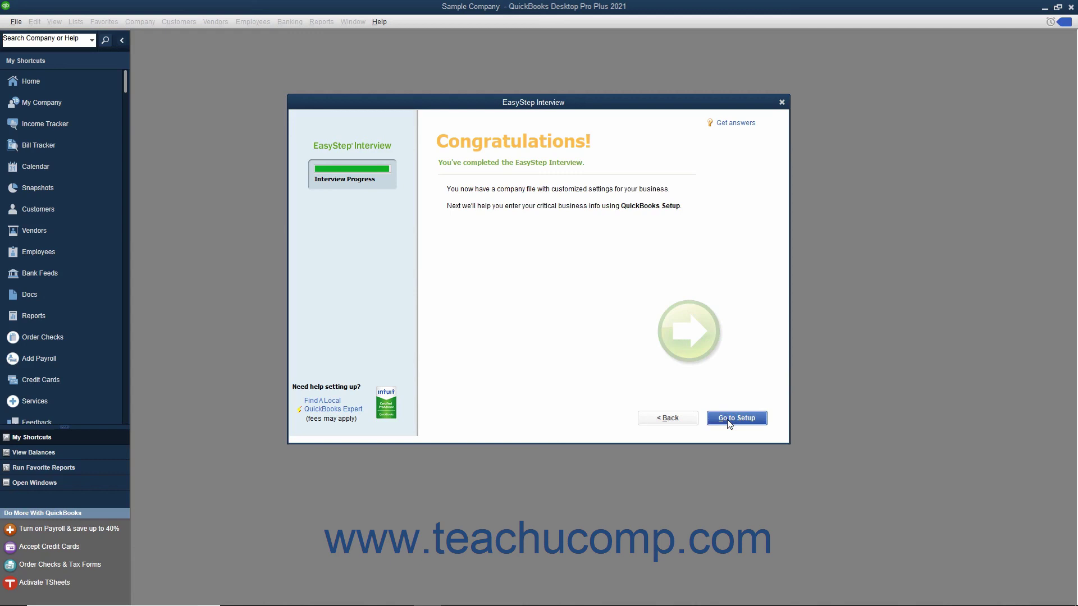
# Step: Close the QuickBooks Desktop Setup window and the New Feature Tour to reach the Sample Company Home page
pyautogui.click(728, 420)
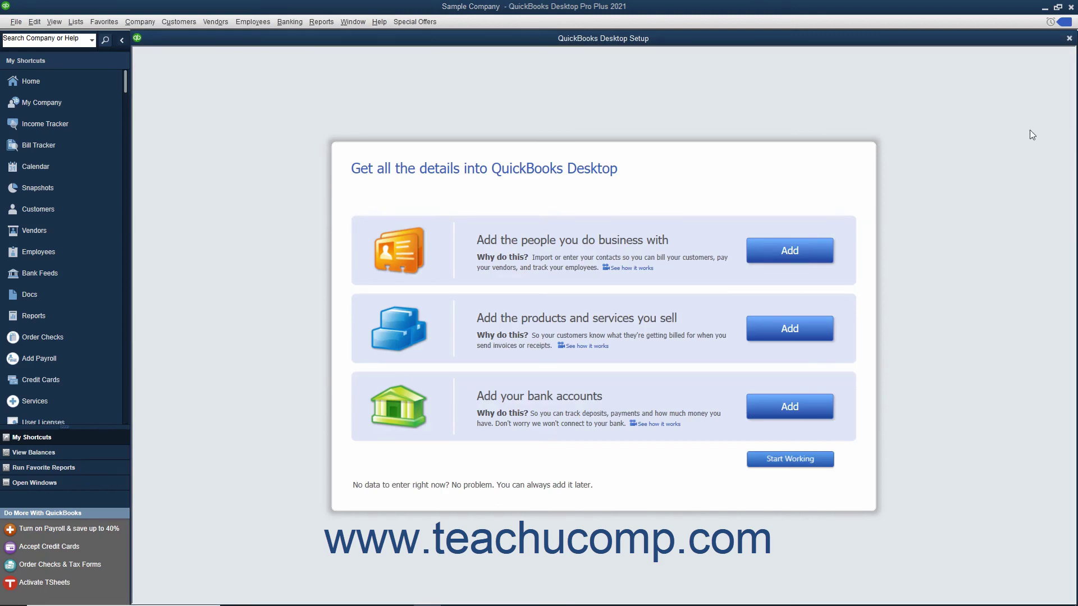
pyautogui.click(1069, 38)
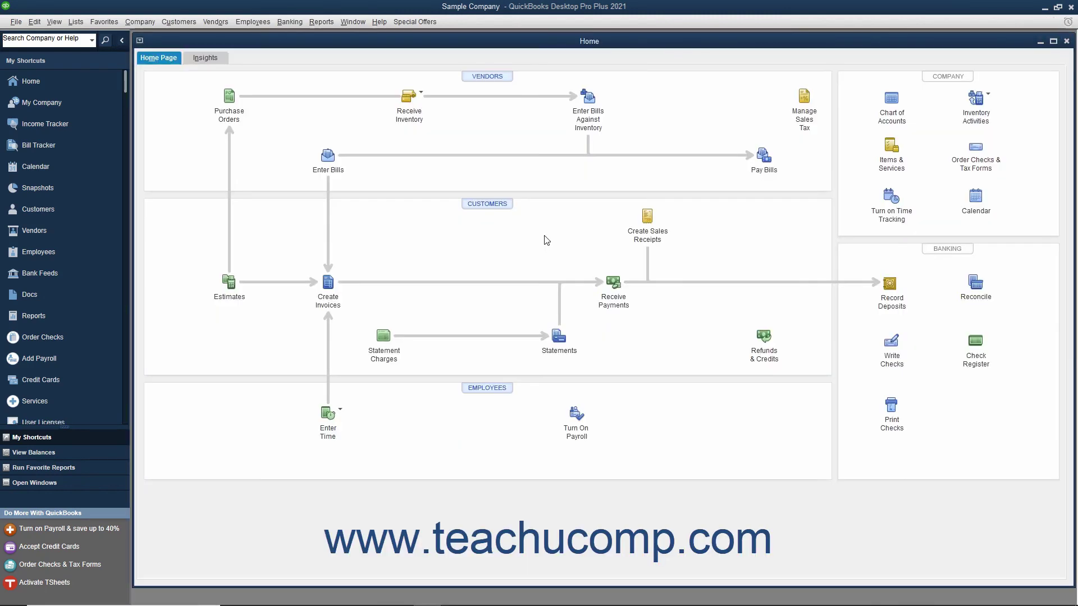
pyautogui.click(885, 164)
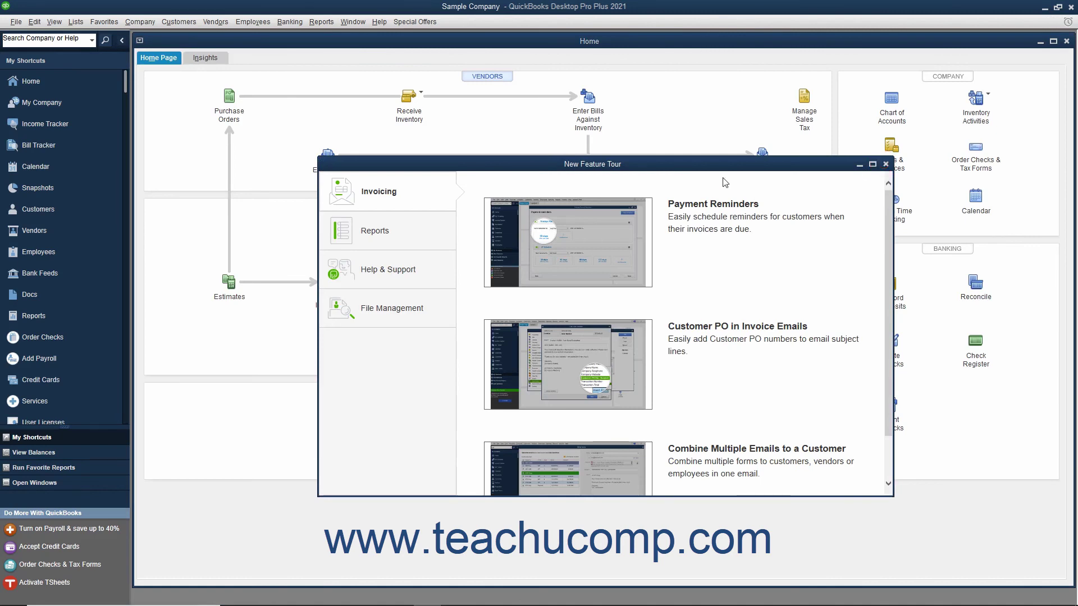